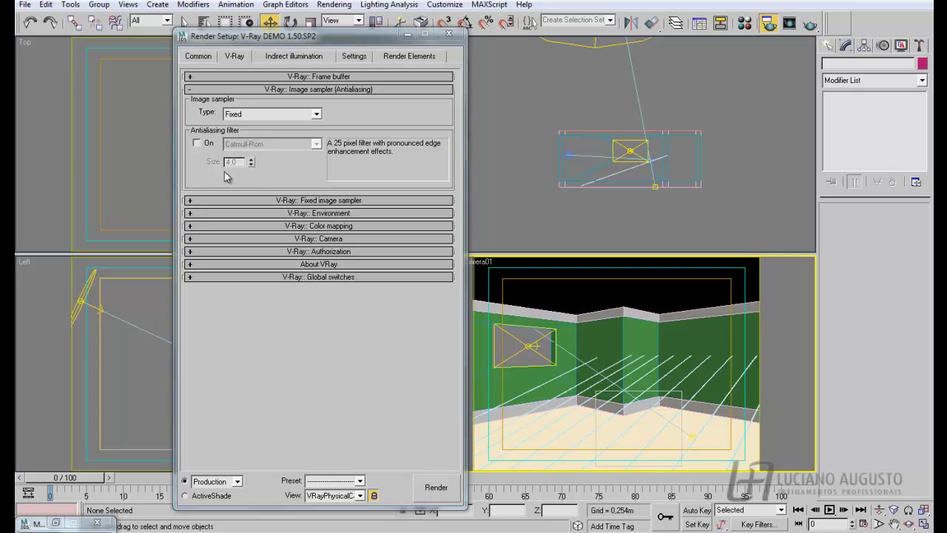
- Open the Fixed image sampler settings to show its subdivs, and switch the image sampler type to Adaptive DMC
click(190, 202)
double_click(219, 217)
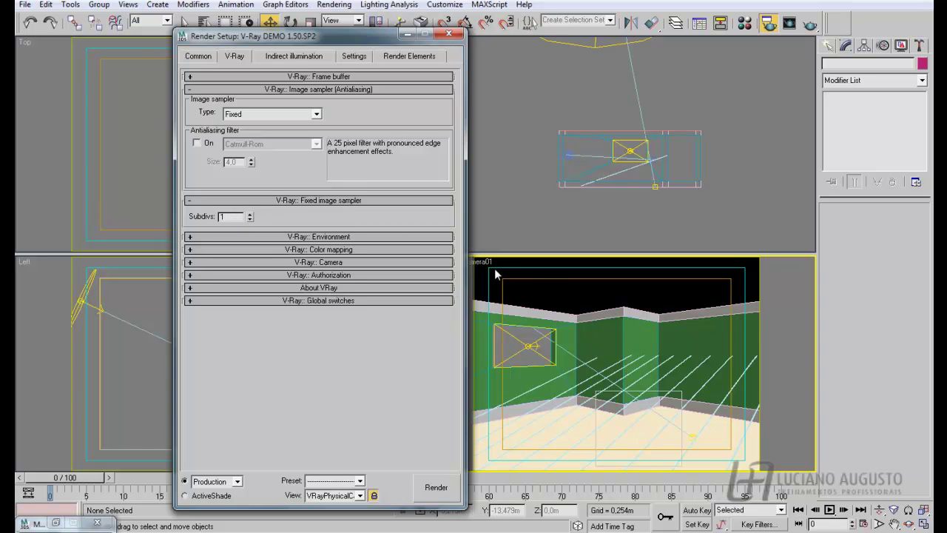
click(315, 114)
click(244, 131)
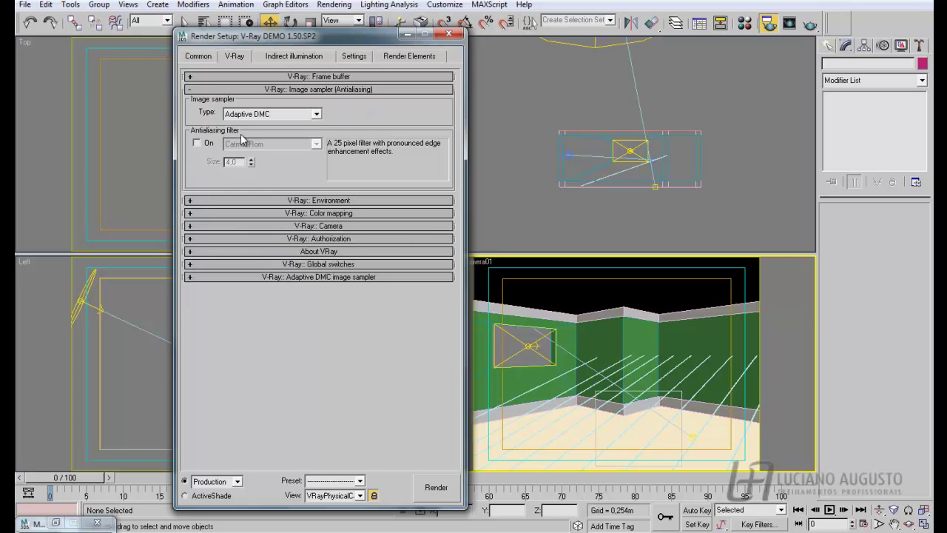
- Switch to the presentation to read the slide on V-Ray antialiasing calculation types, and return to 3ds Max
key(alt+Tab)
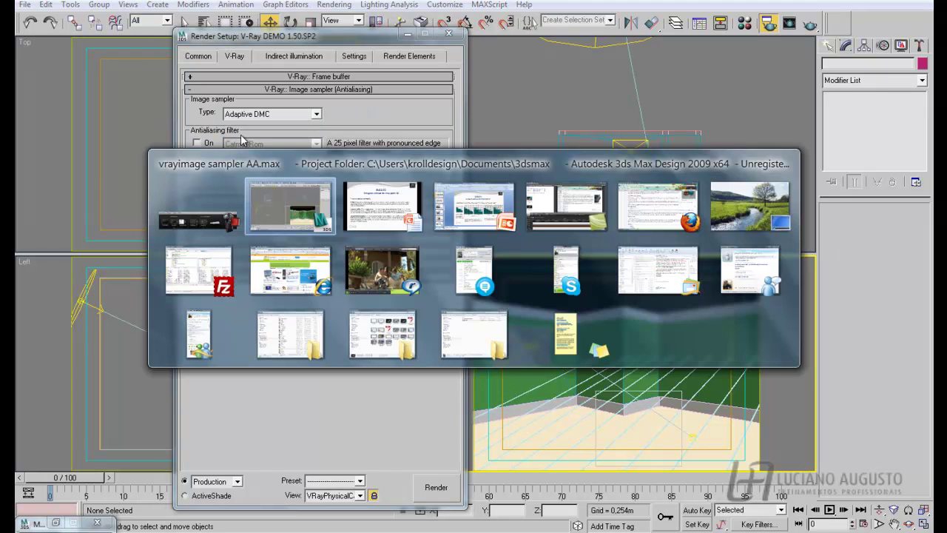
key(alt+Tab)
key(alt+Tab)
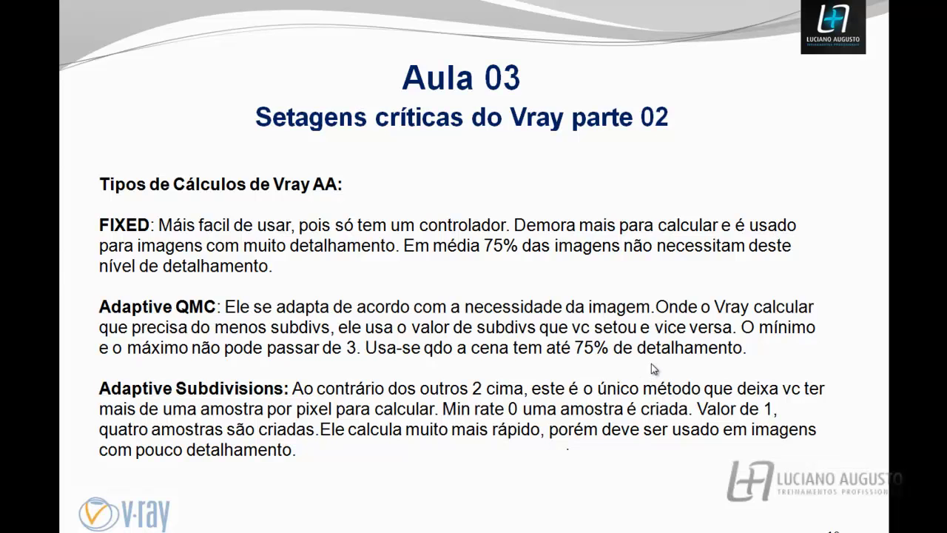
key(alt+Tab)
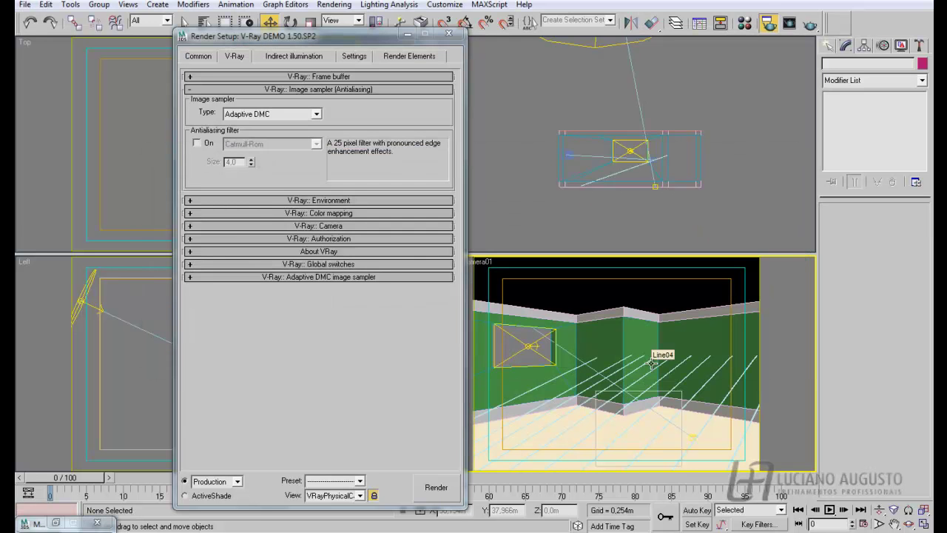
- Expand the Adaptive DMC image sampler settings to examine its min and max subdivs, and move the Render Setup window aside
click(256, 114)
click(262, 134)
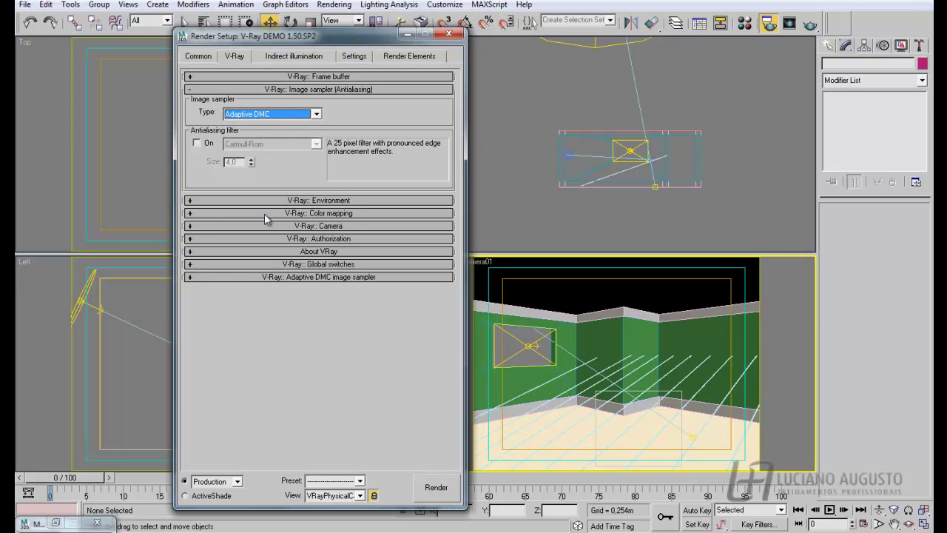
click(196, 276)
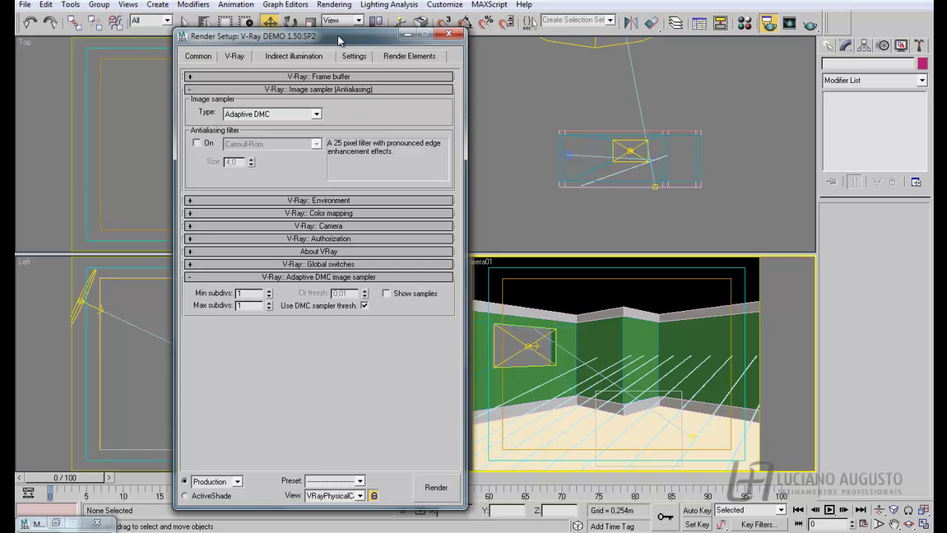
drag(339, 34, 267, 28)
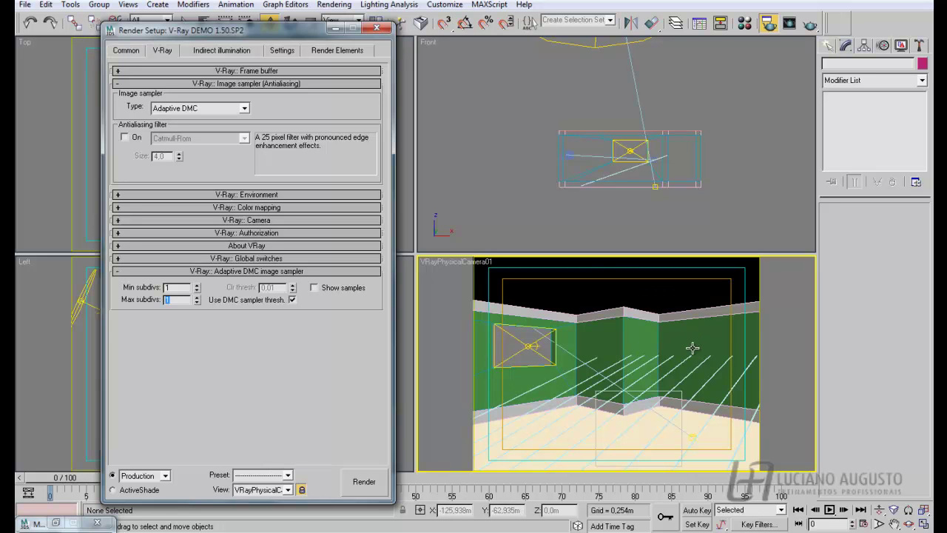
- Change the image sampler type to Adaptive subdivision and consult the Adaptive Subdivisions notes in the presentation
click(197, 109)
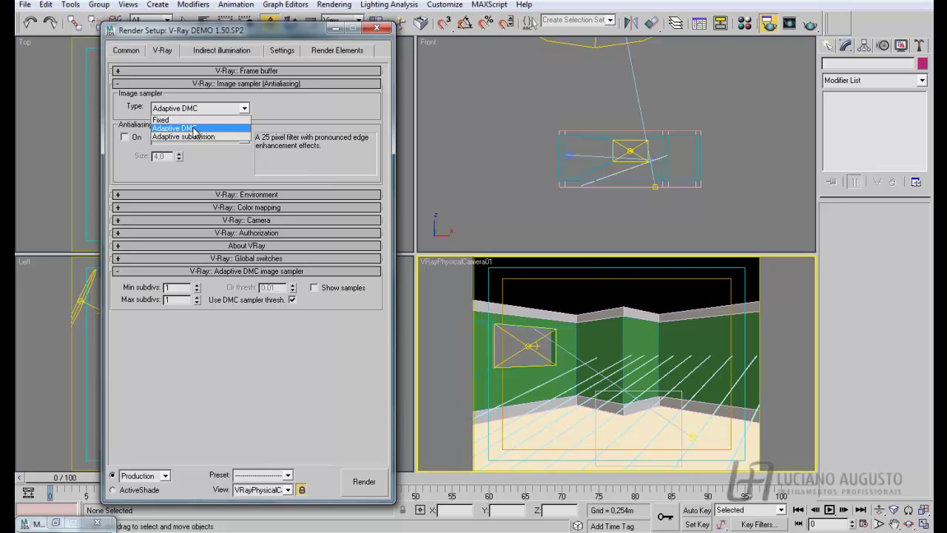
click(194, 136)
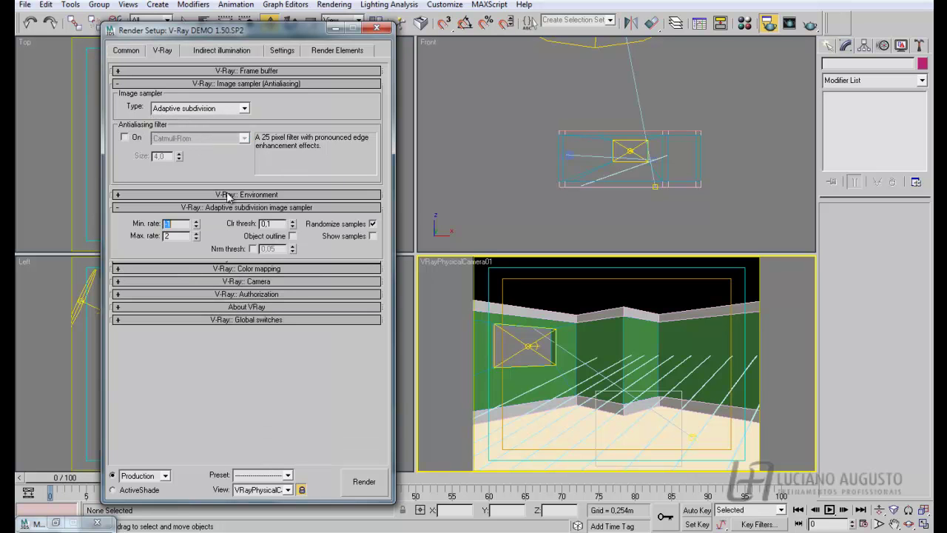
mouse_move(446, 531)
click(507, 495)
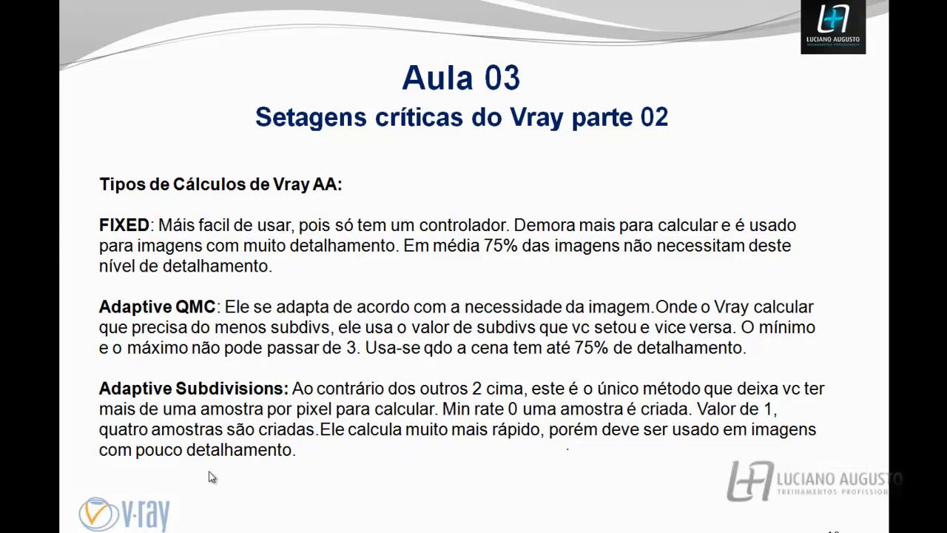
key(alt+Tab)
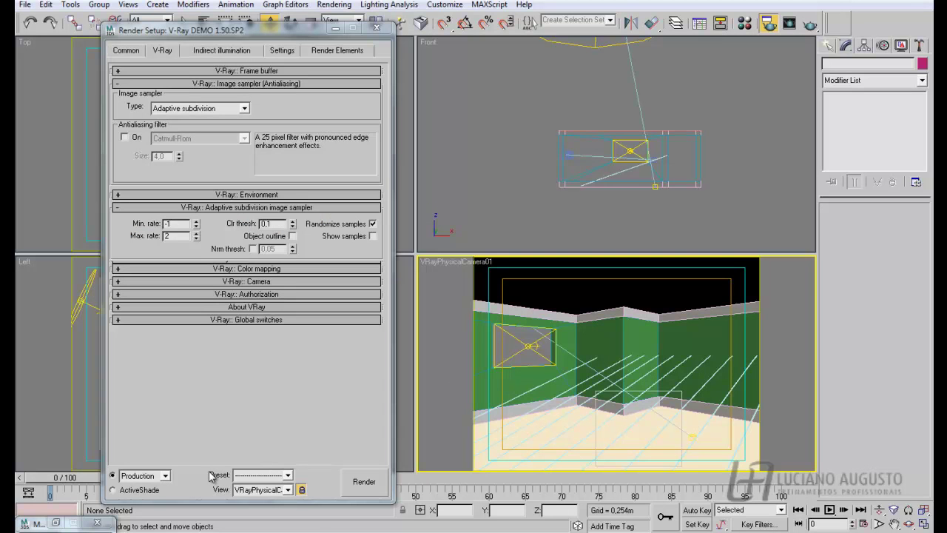
- Compare the Adaptive subdivision and Adaptive DMC sampler settings by switching the type to Adaptive DMC and back to Adaptive subdivision
click(223, 110)
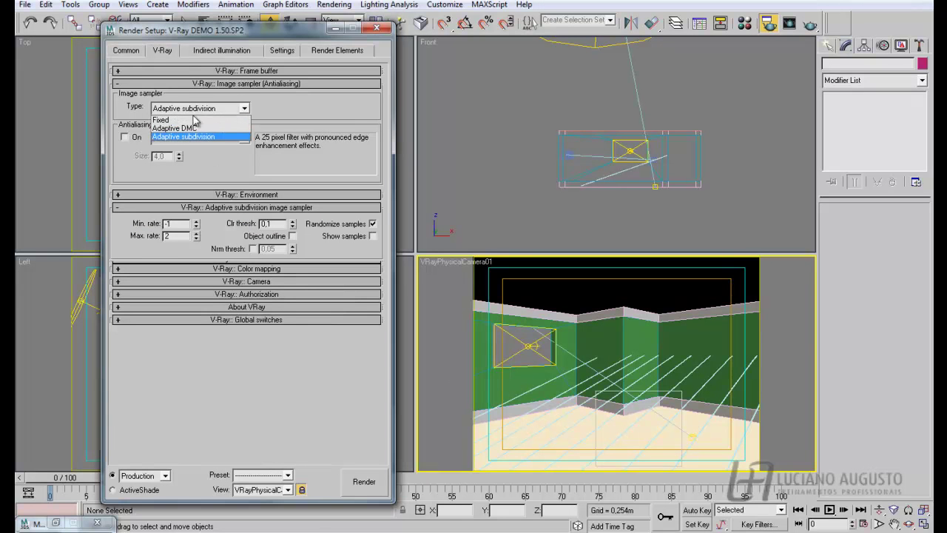
click(196, 138)
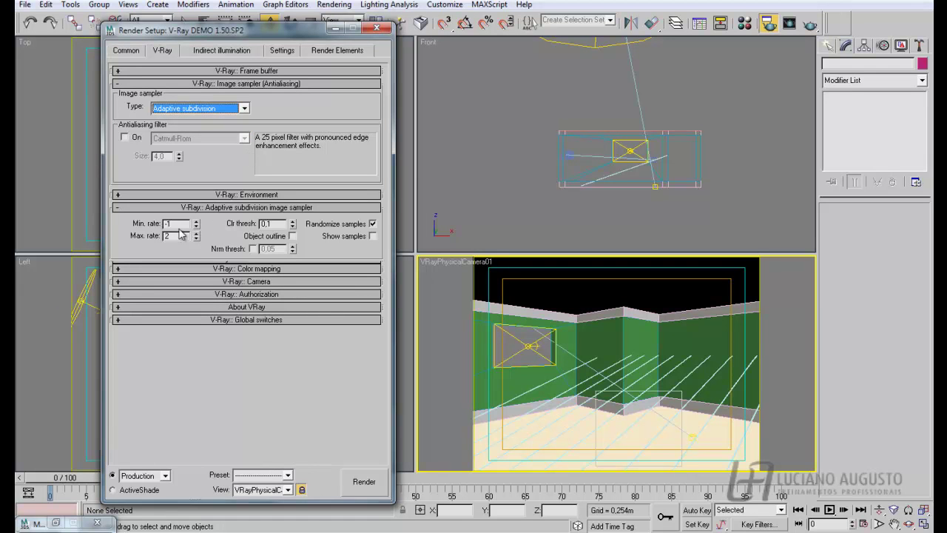
click(244, 109)
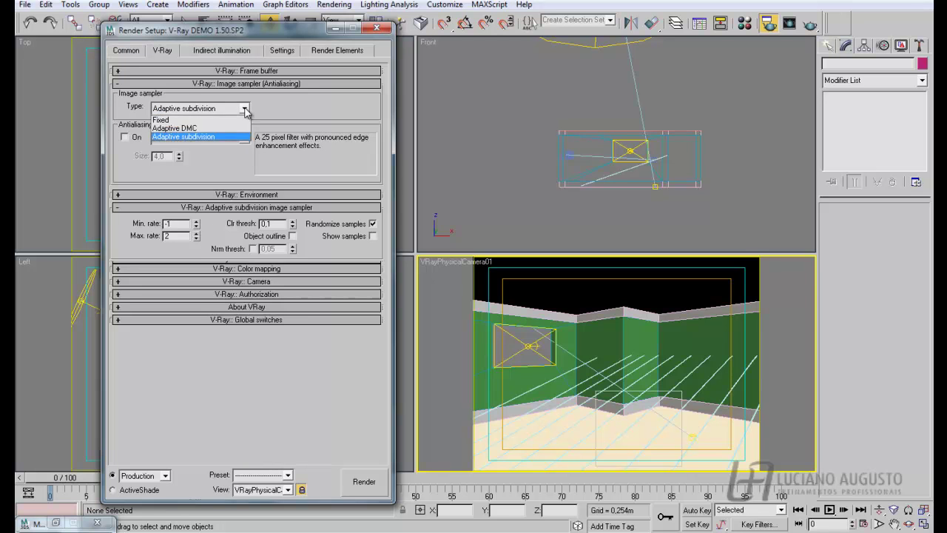
click(223, 129)
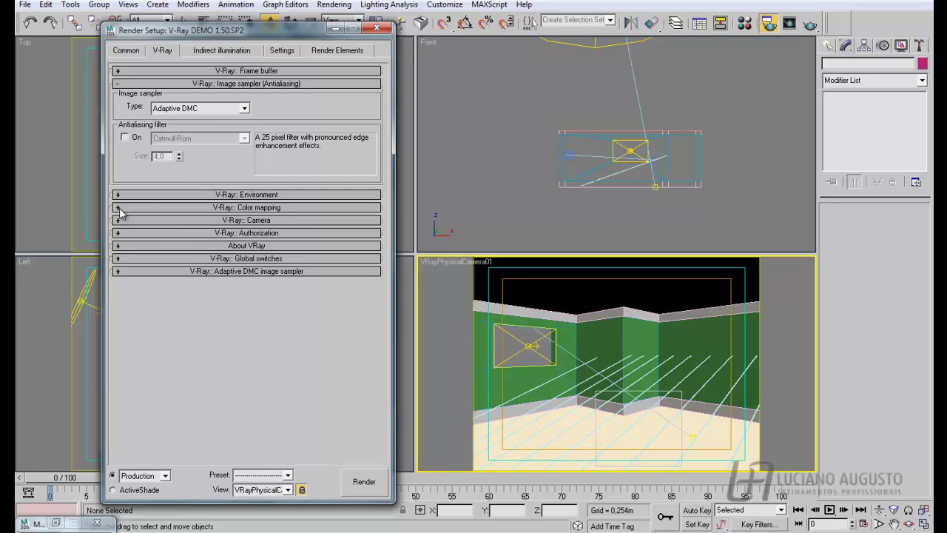
click(182, 109)
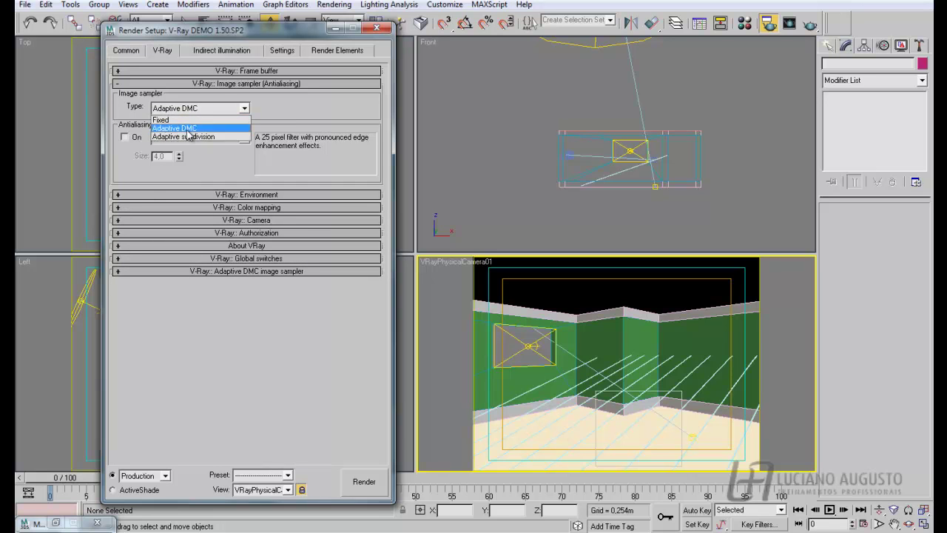
click(190, 138)
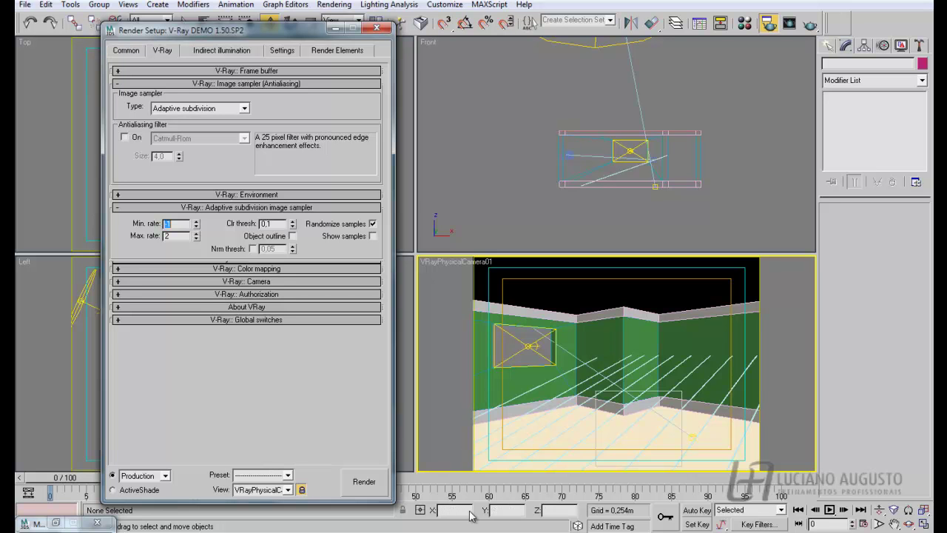
- Switch to the presentation and advance to the slide with example images for each sampler type
mouse_move(468, 528)
click(531, 489)
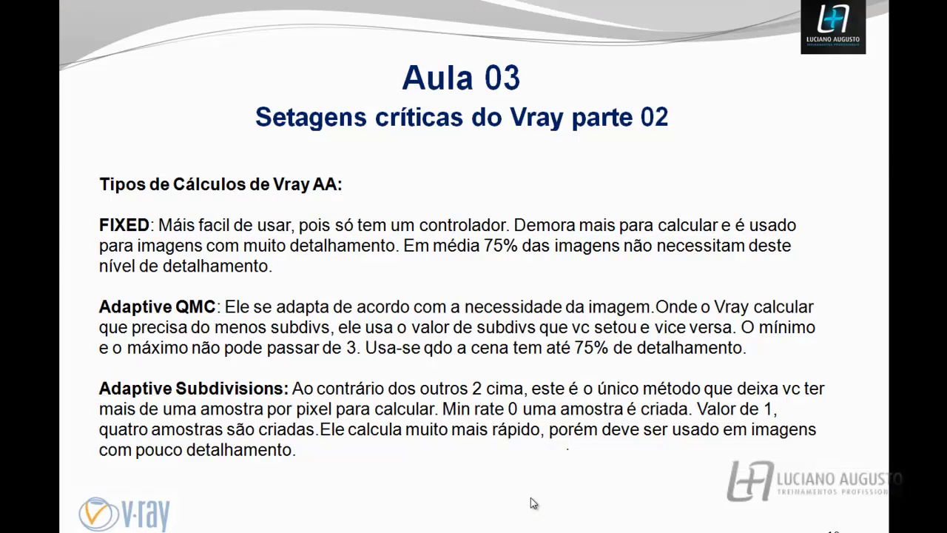
click(530, 497)
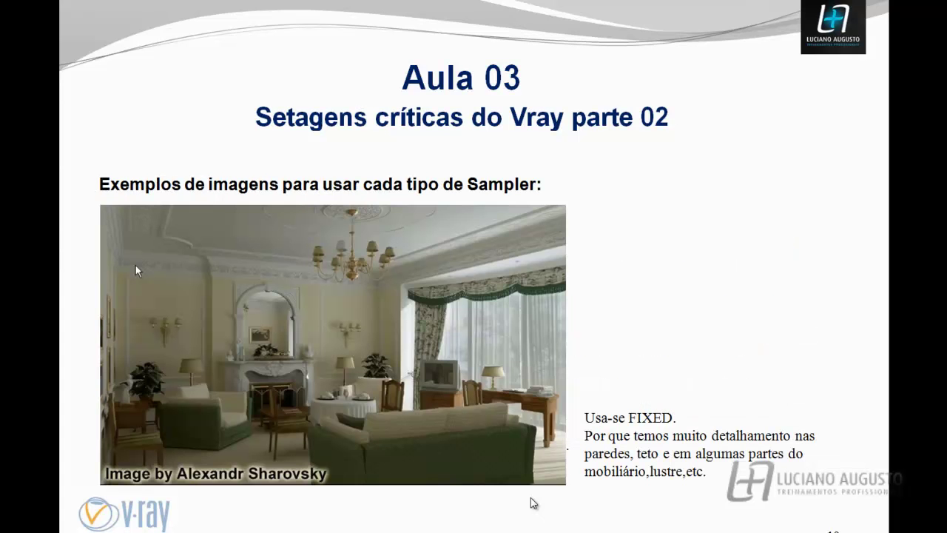
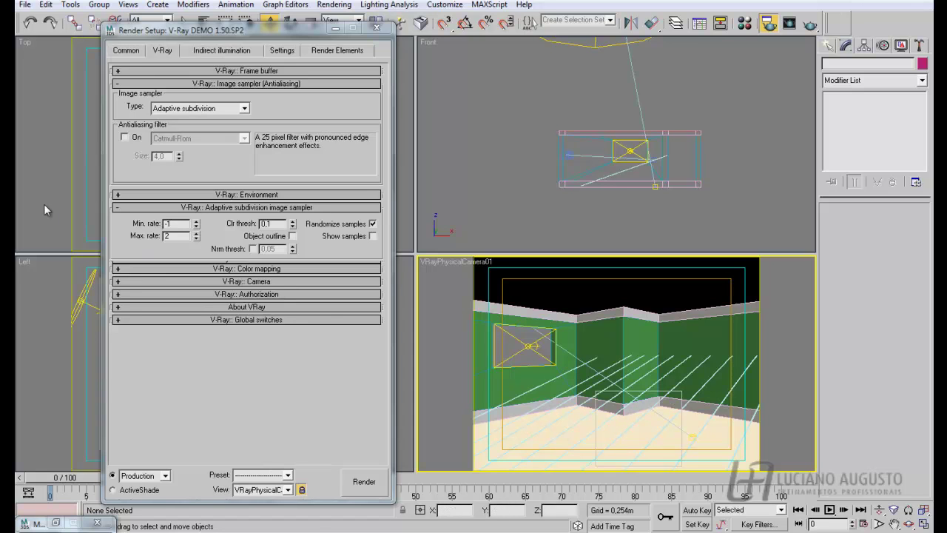
- Turn on the antialiasing filter with Catmull-Rom and look through the available filter types
click(191, 109)
click(152, 132)
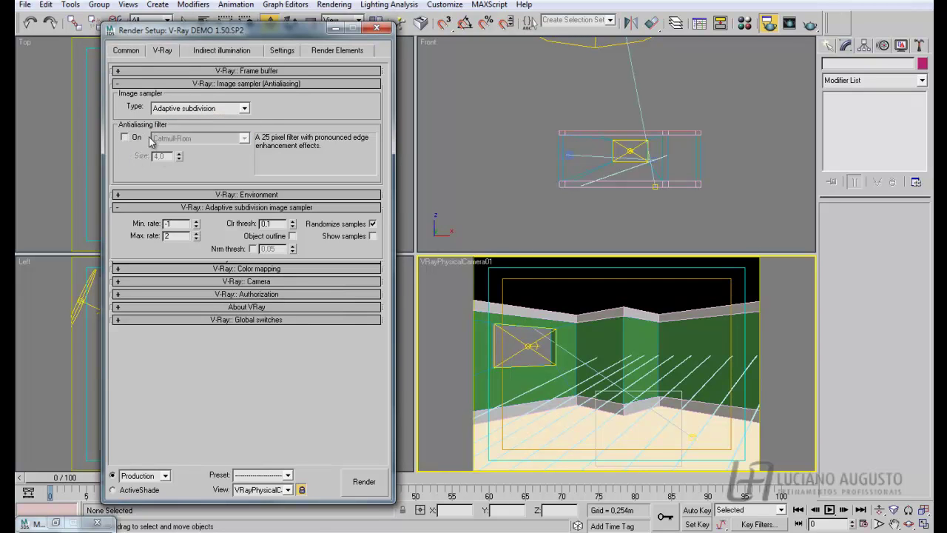
click(125, 138)
click(244, 138)
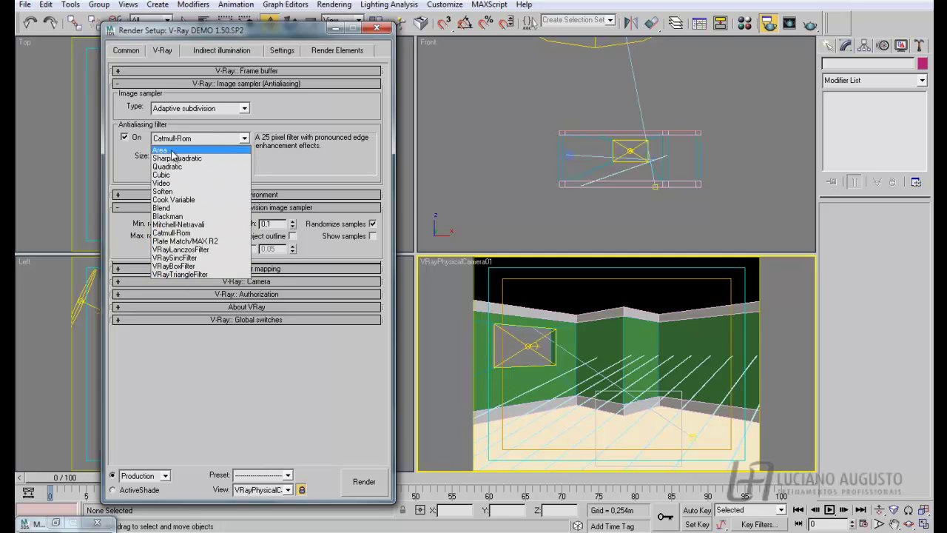
click(126, 139)
click(126, 138)
click(124, 138)
click(164, 139)
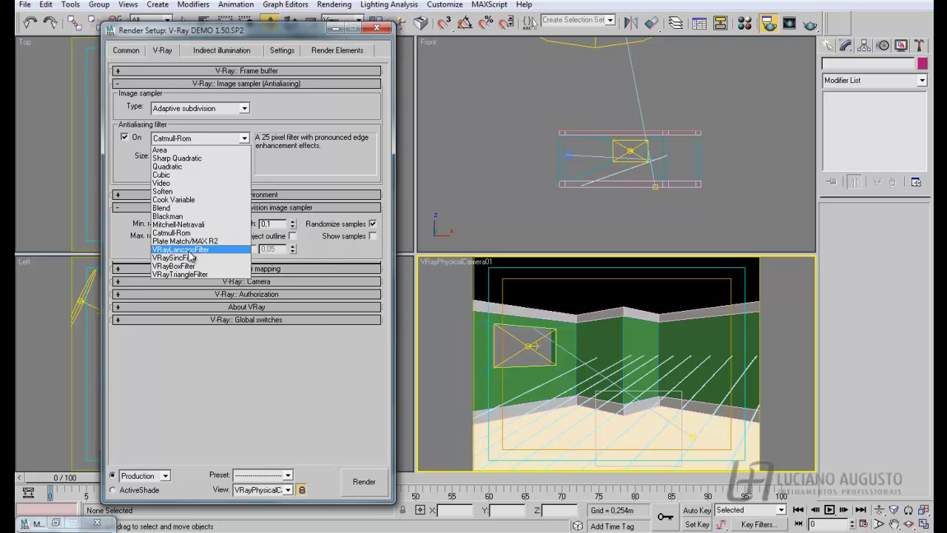
click(128, 141)
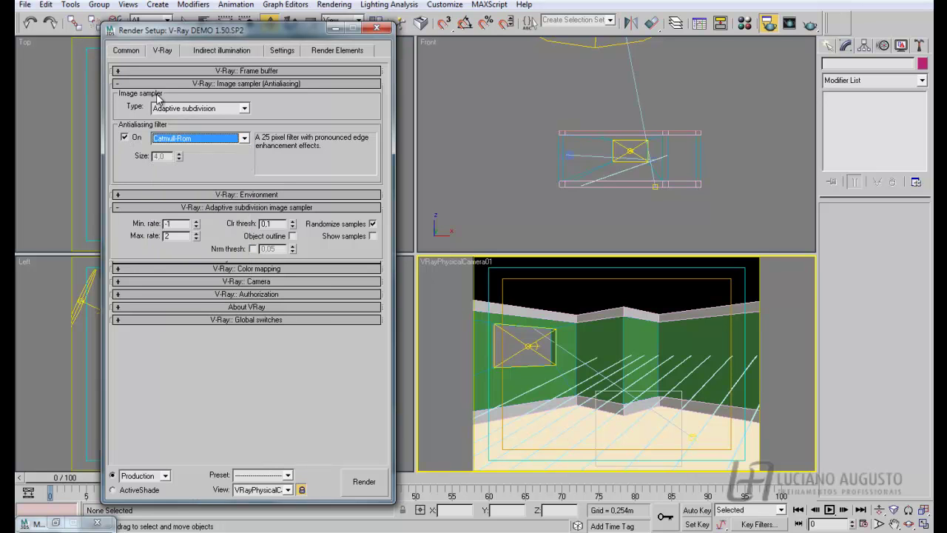
- Set the image sampler type to Fixed, expand its subdivs settings, and render the camera view region
click(238, 109)
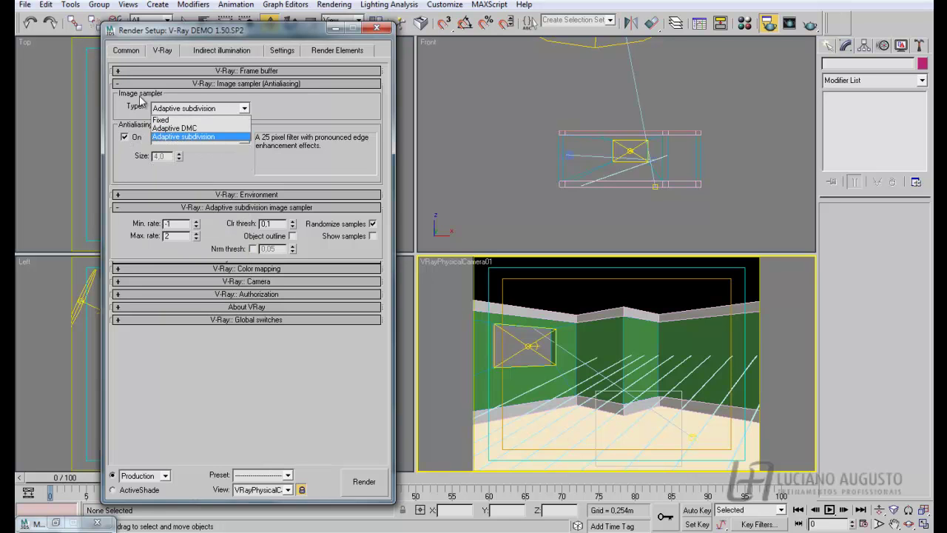
click(170, 121)
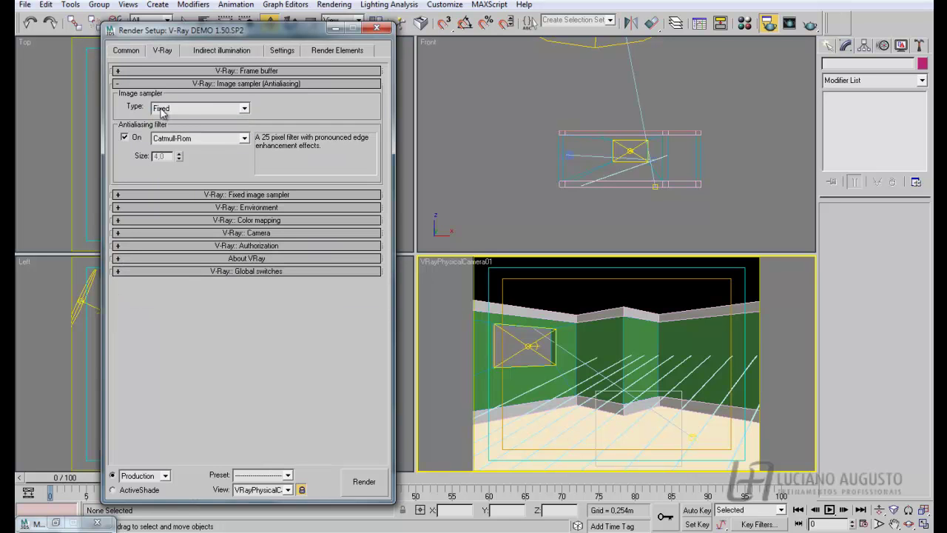
click(117, 195)
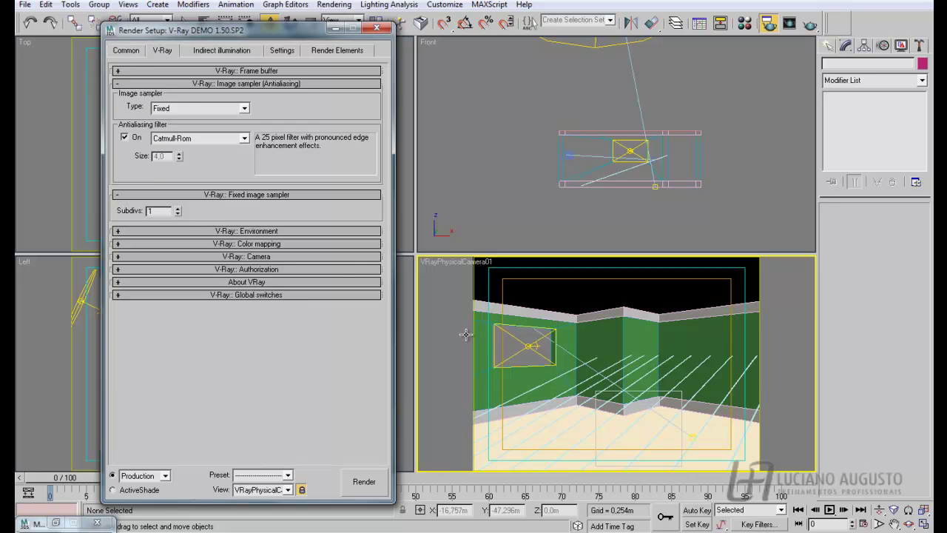
click(364, 482)
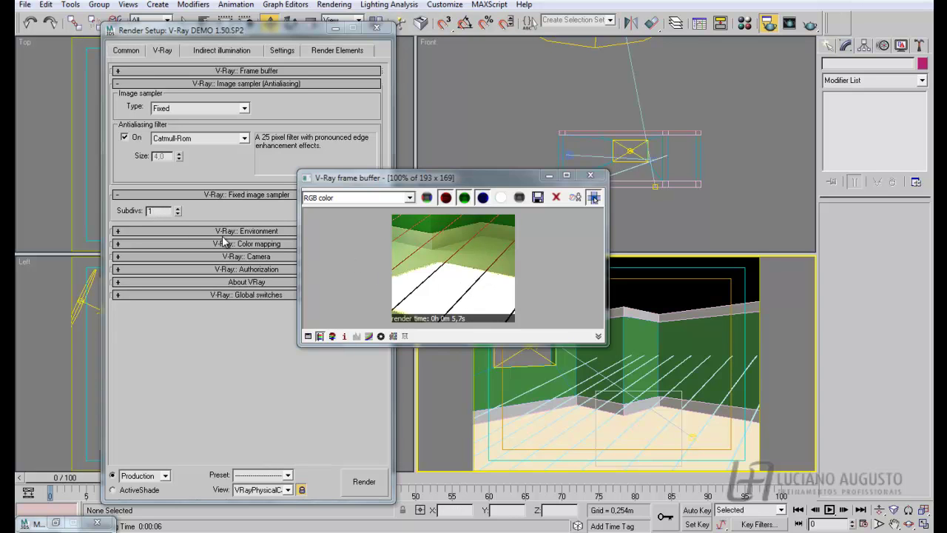
- Set the Fixed image sampler's subdivs to 4 and render the camera view region again
click(162, 211)
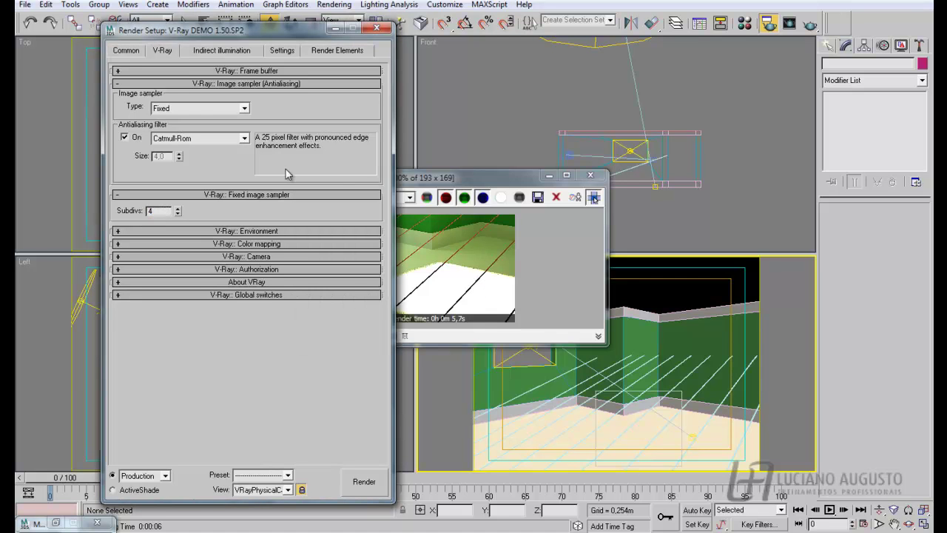
drag(448, 179, 458, 161)
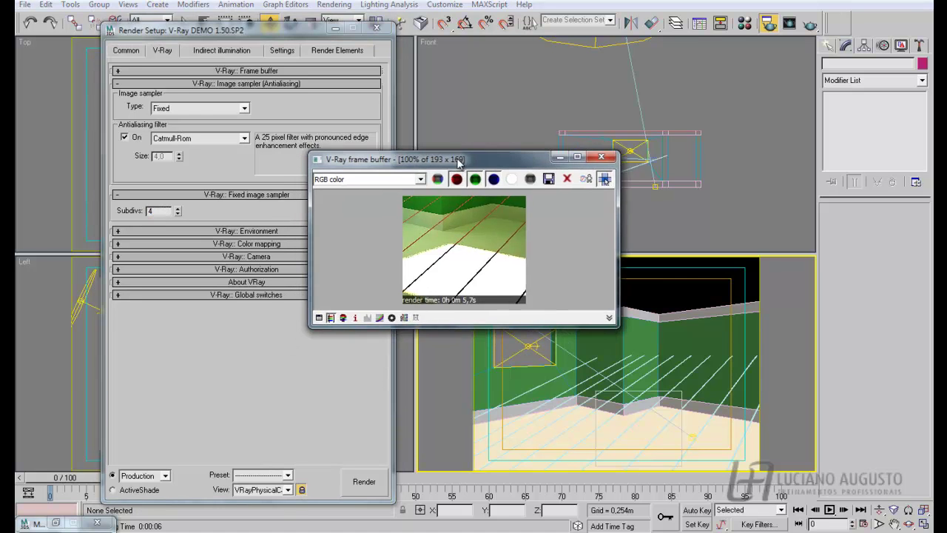
click(364, 481)
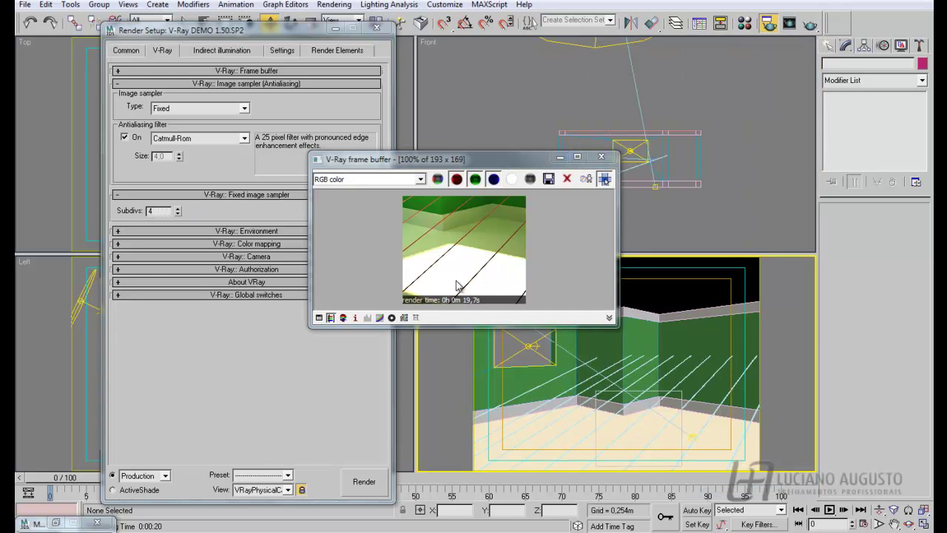
- Set the image sampler type to Adaptive DMC, expand its settings, and render the region with min and max subdivs at 1
click(244, 108)
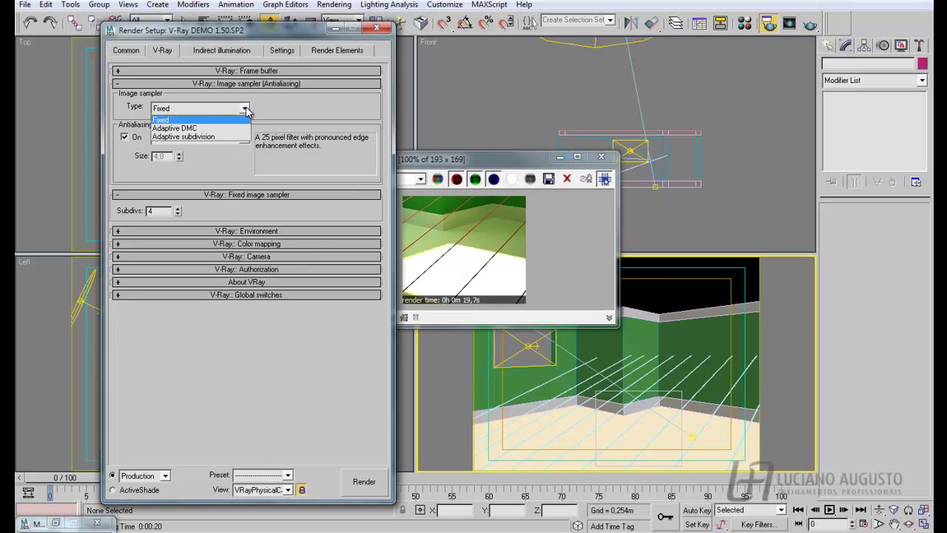
click(178, 127)
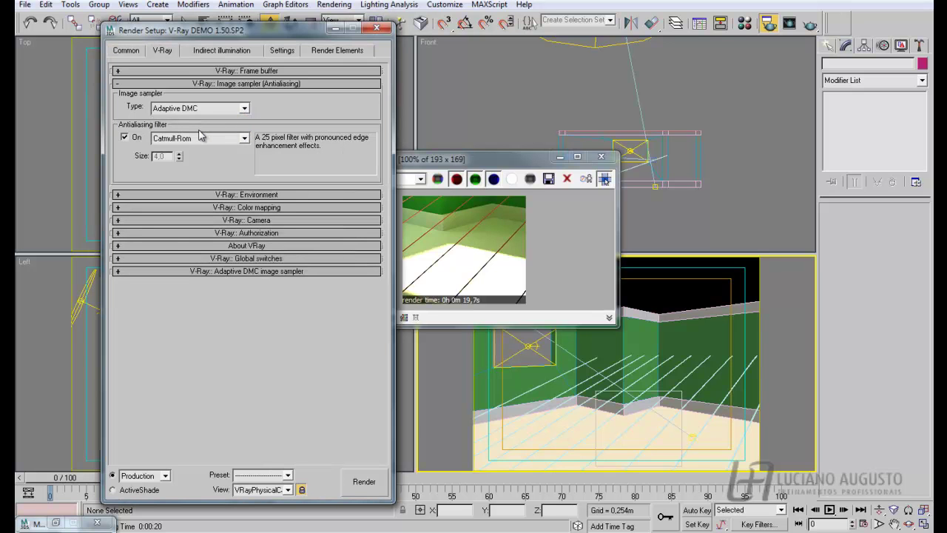
click(121, 271)
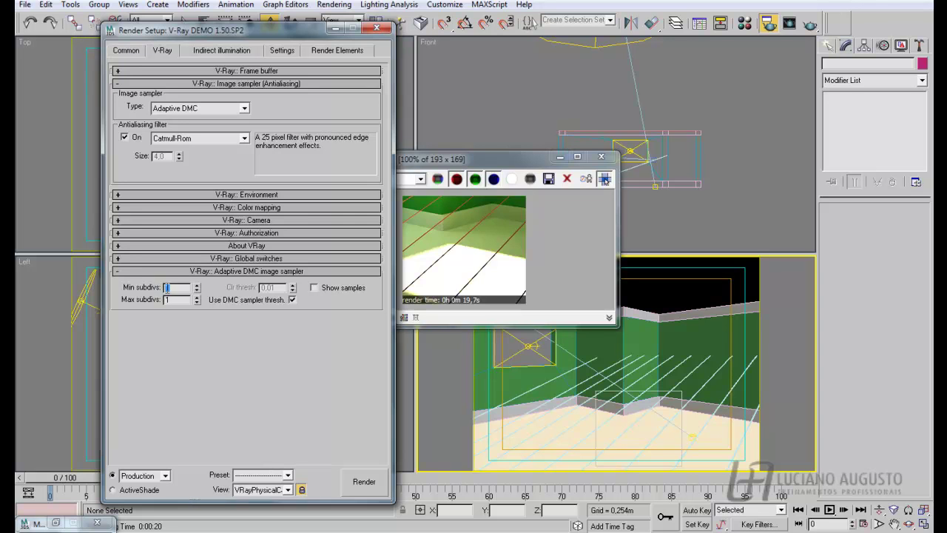
double_click(173, 299)
click(363, 481)
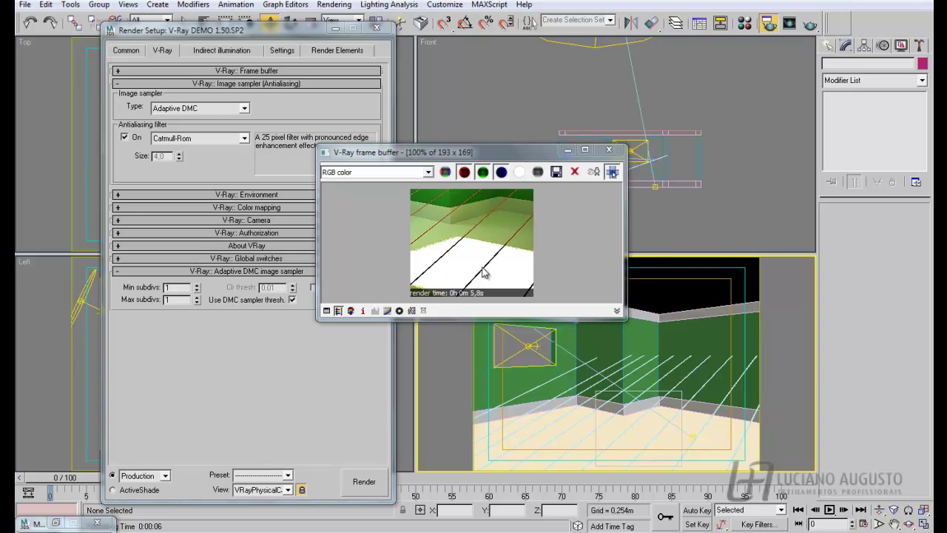
- Render the region with the Adaptive DMC max subdivs set to 4, and render it again with the min subdivs set to 2
click(172, 299)
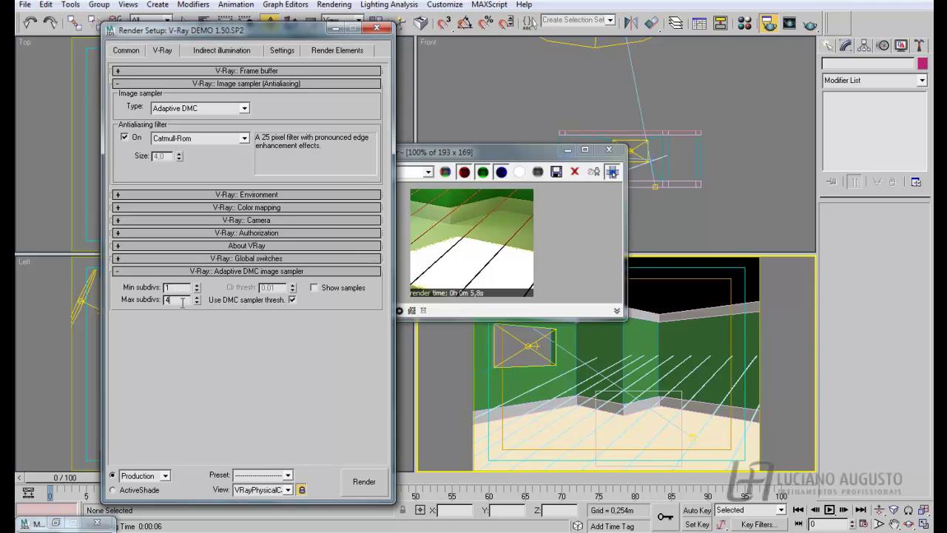
click(362, 477)
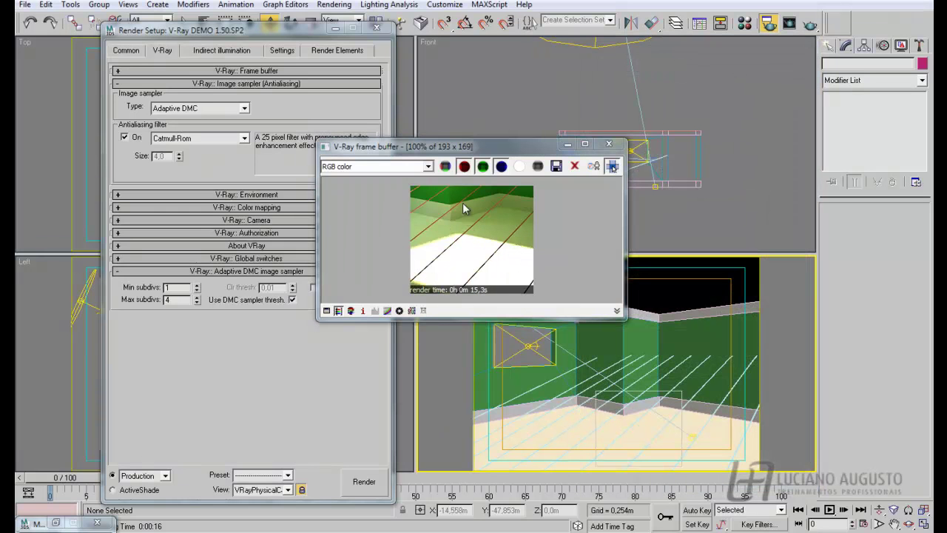
double_click(172, 288)
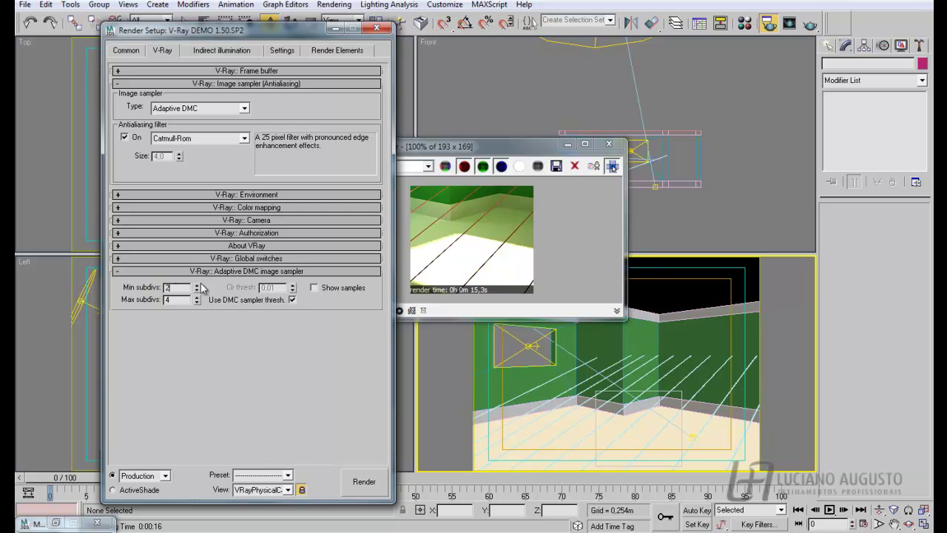
click(366, 482)
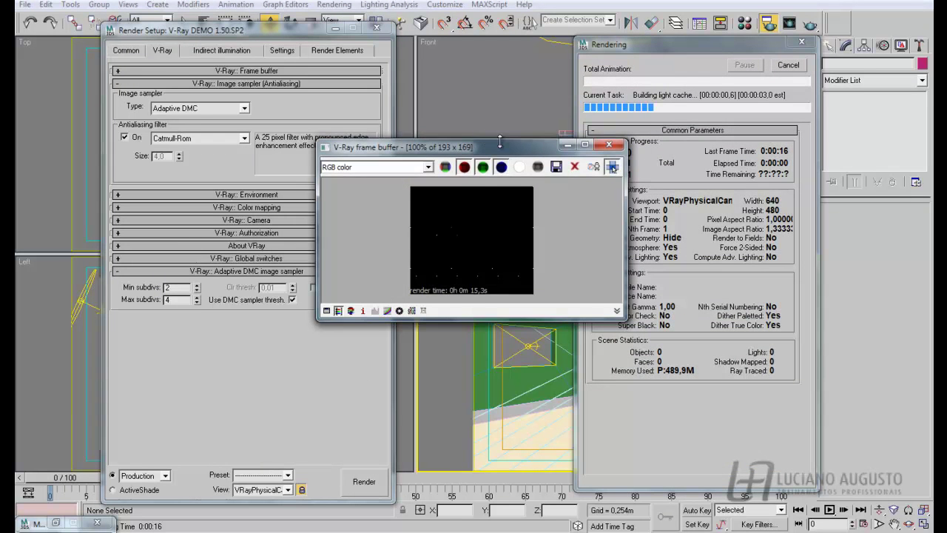
drag(497, 149, 537, 137)
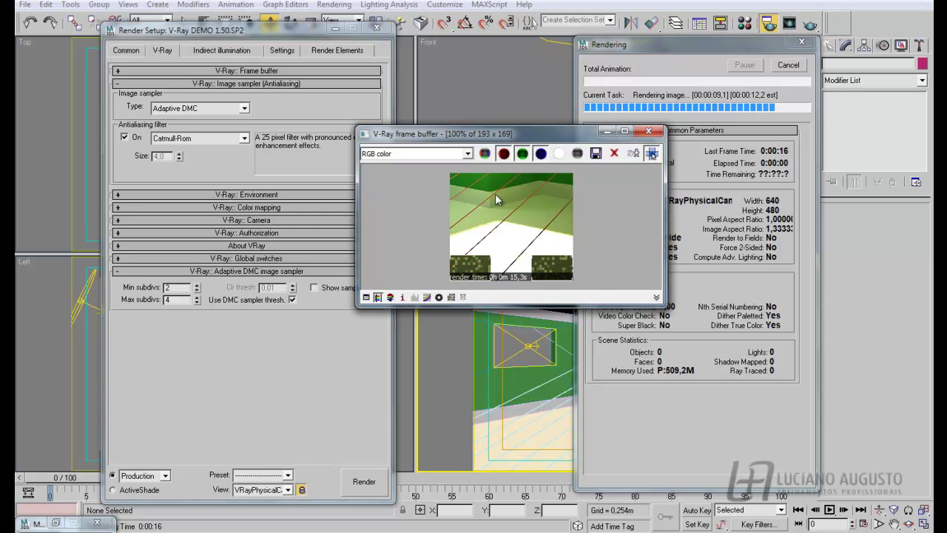
- Set the image sampler type to Adaptive subdivision, select its min rate value, and close the V-Ray frame buffer
click(215, 108)
click(204, 138)
double_click(173, 223)
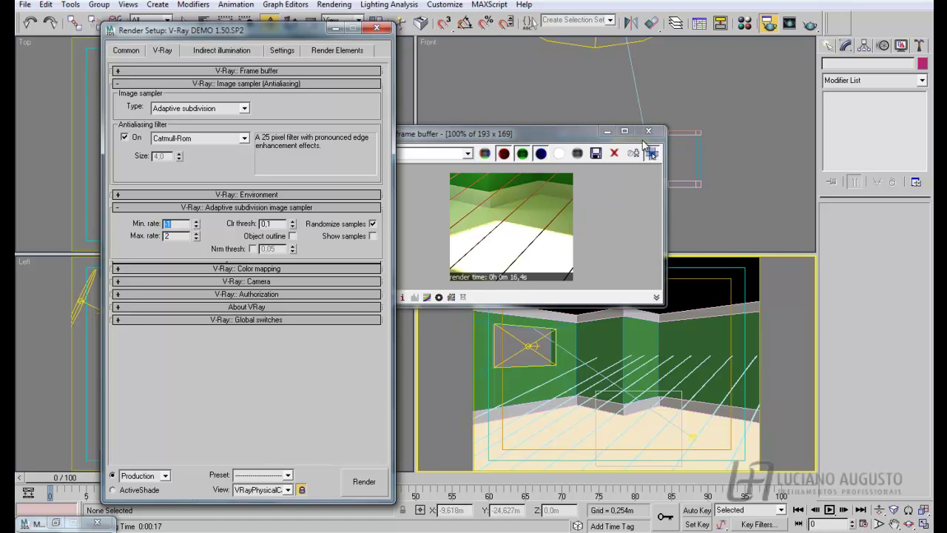
click(647, 136)
click(648, 133)
- Set the image sampler type to Fixed, turn off the antialiasing filter, and expand the Fixed image sampler settings
click(245, 109)
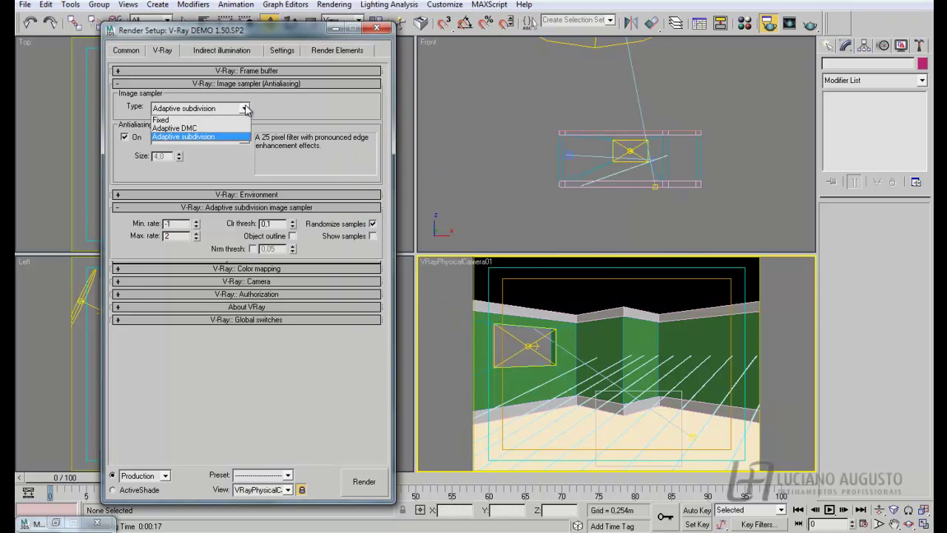
click(183, 122)
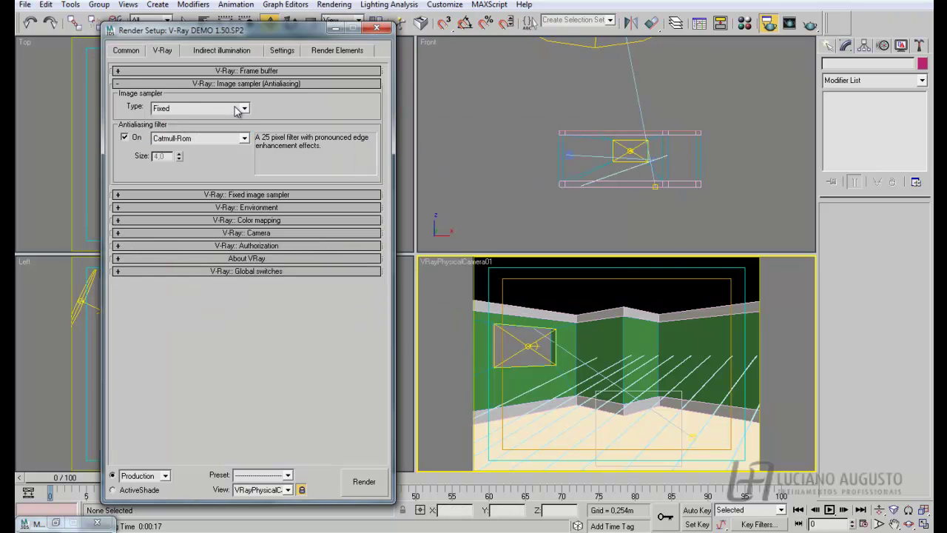
click(243, 110)
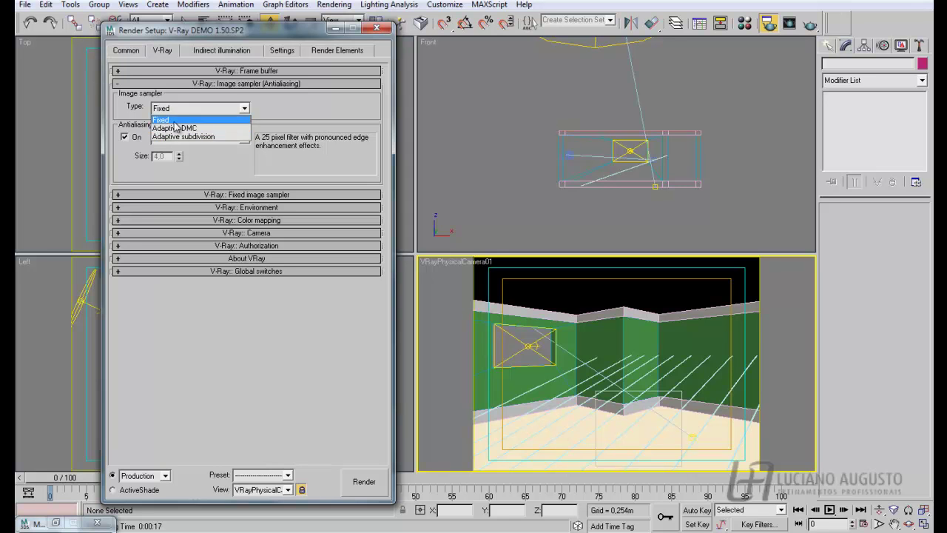
click(200, 168)
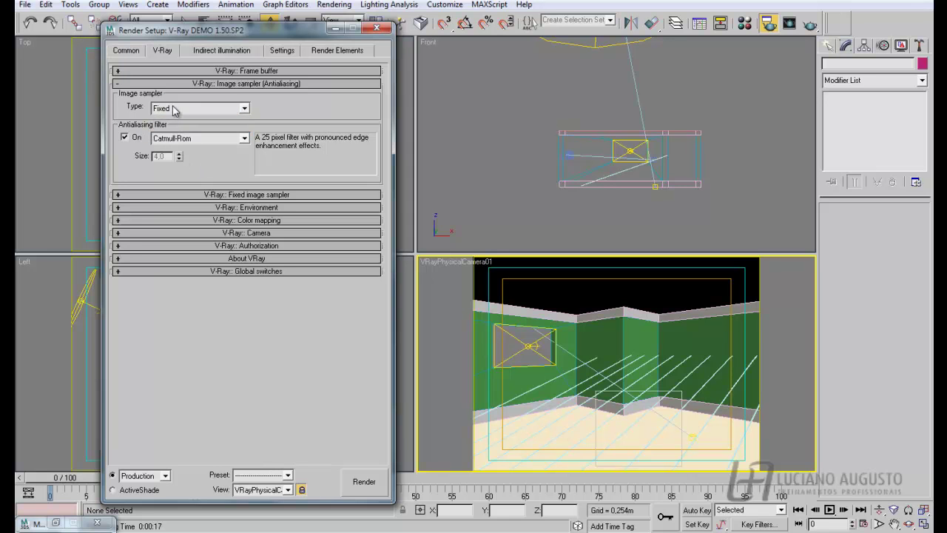
click(125, 138)
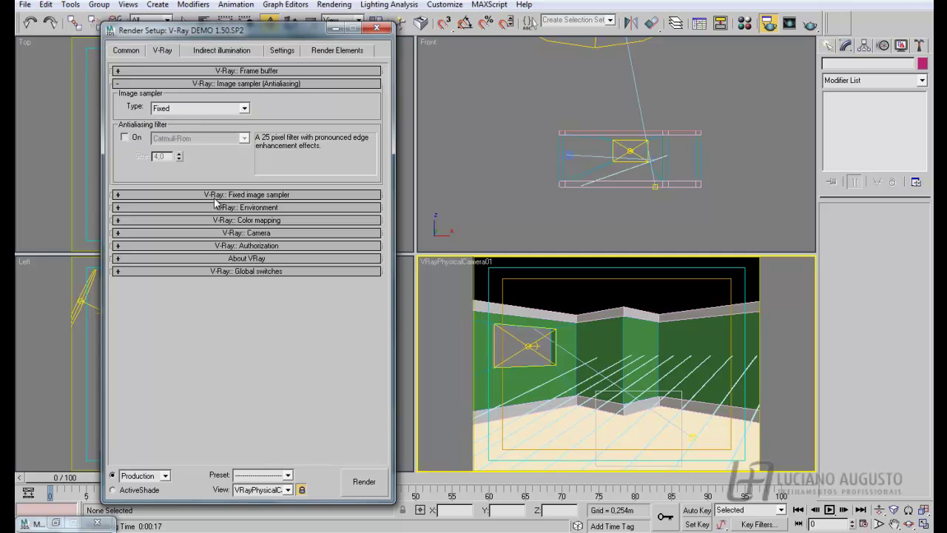
click(122, 196)
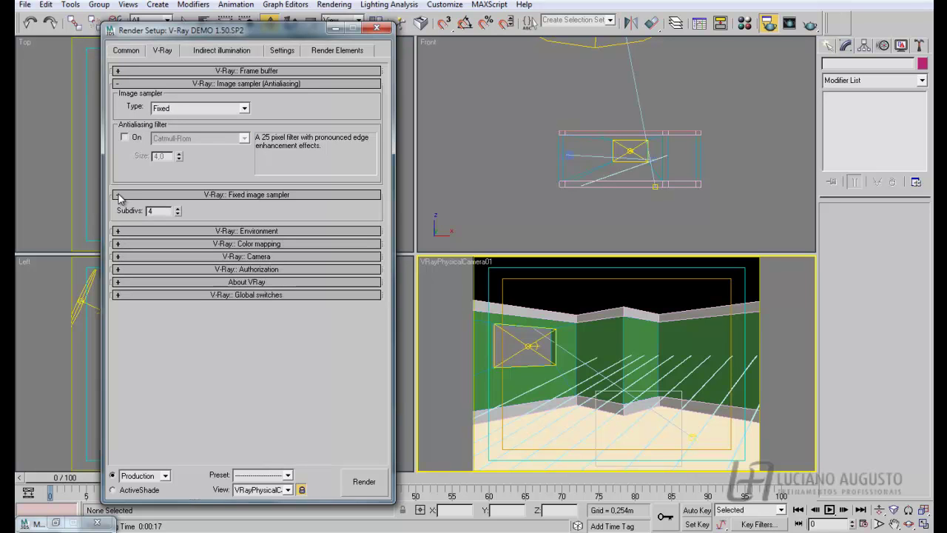